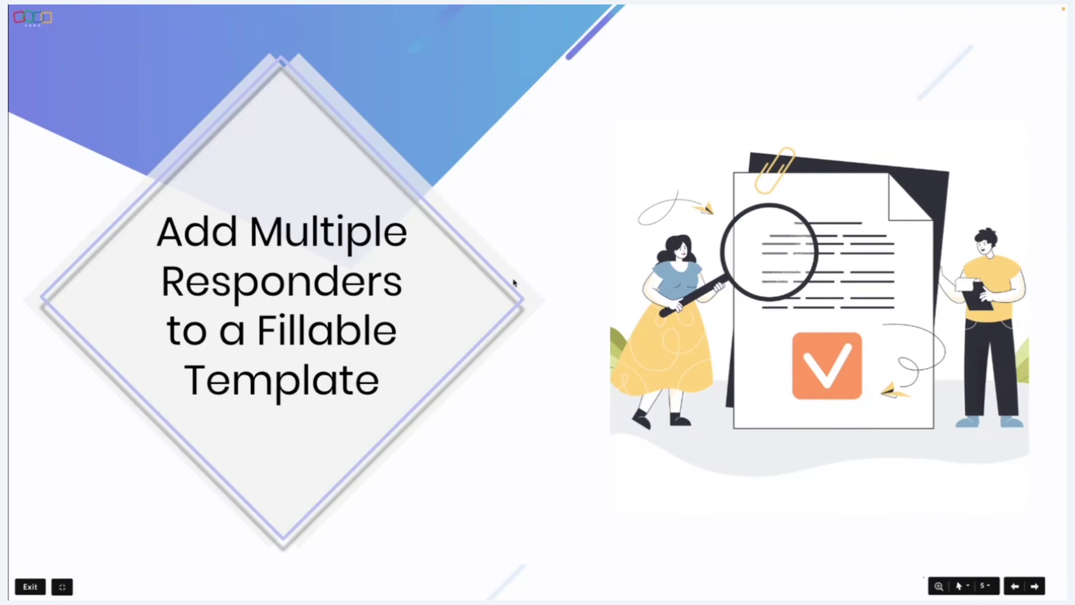
- Leave the title slideshow and return to the Park Quality Control Inspection form
key("alt+Tab")
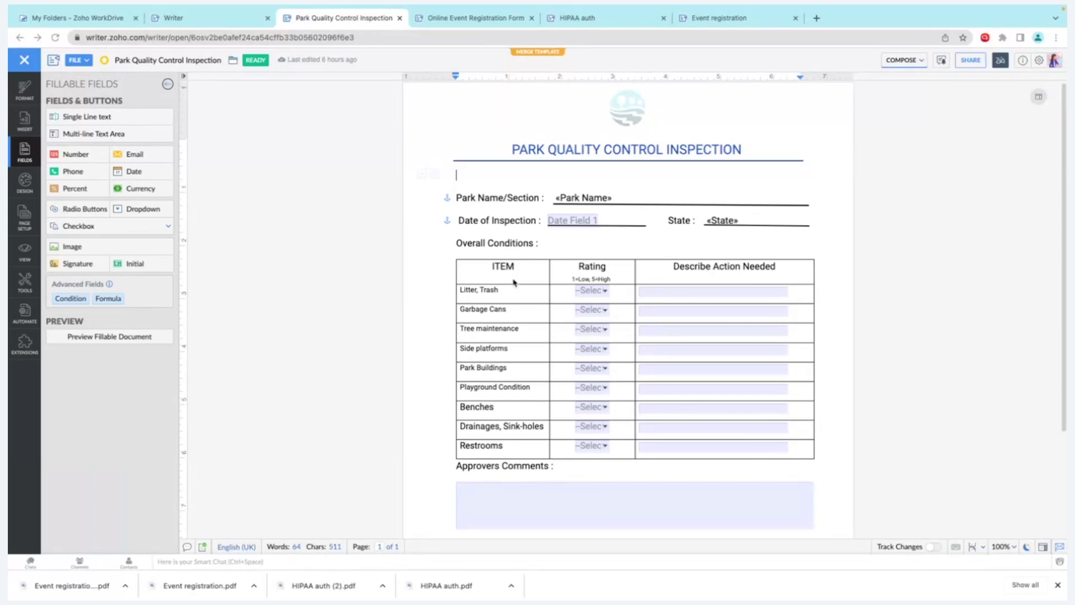
scroll(669, 328, "down", 3)
scroll(585, 455, "up", 1)
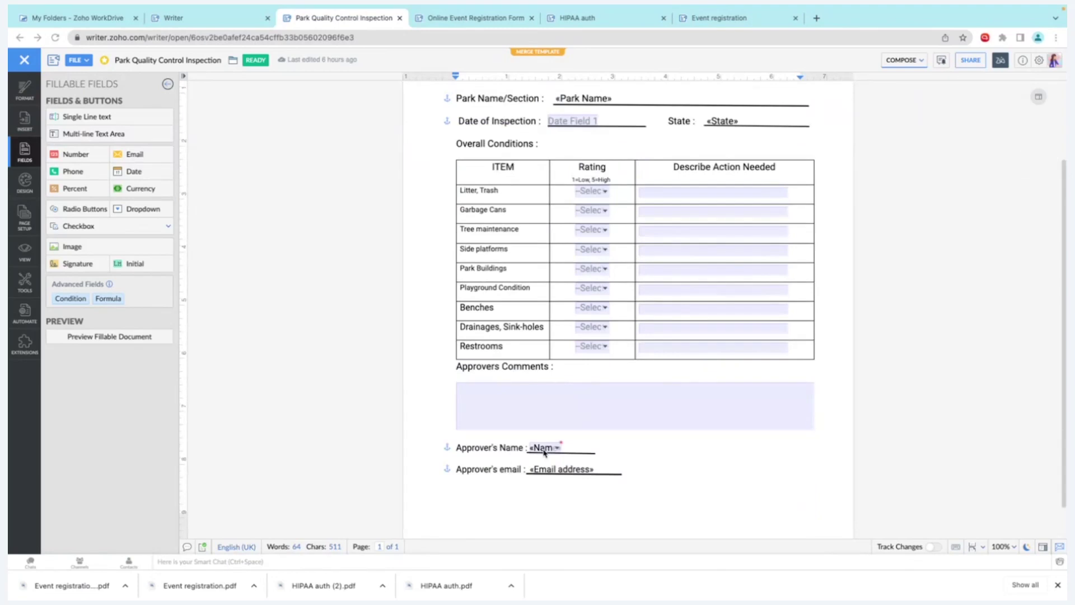
scroll(544, 452, "up", 2)
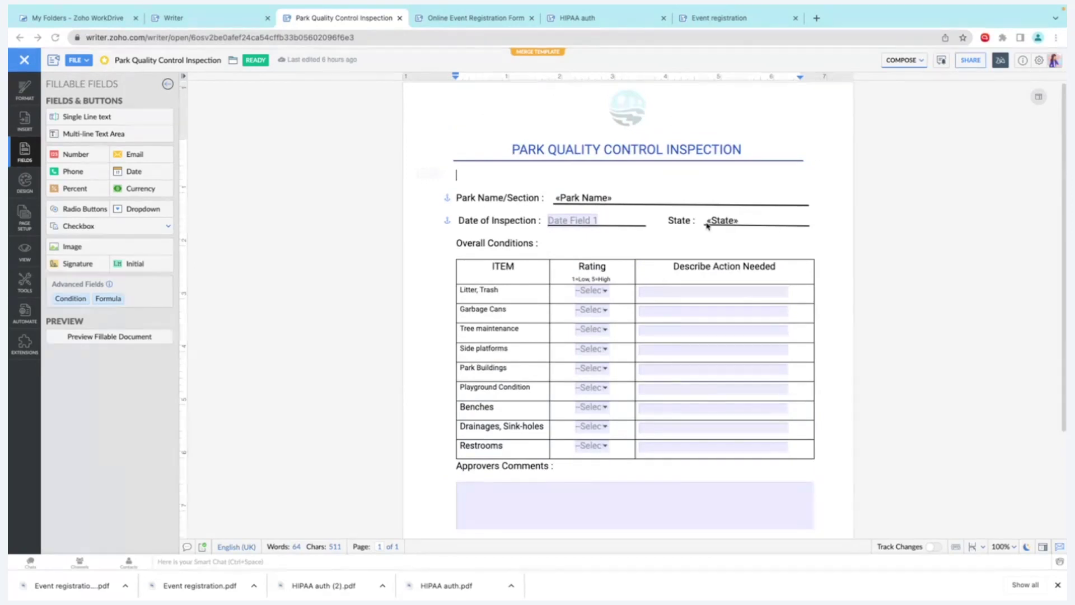
- Open the Automate merge settings and the Park Details data source of parks, states and emails
left_click(24, 311)
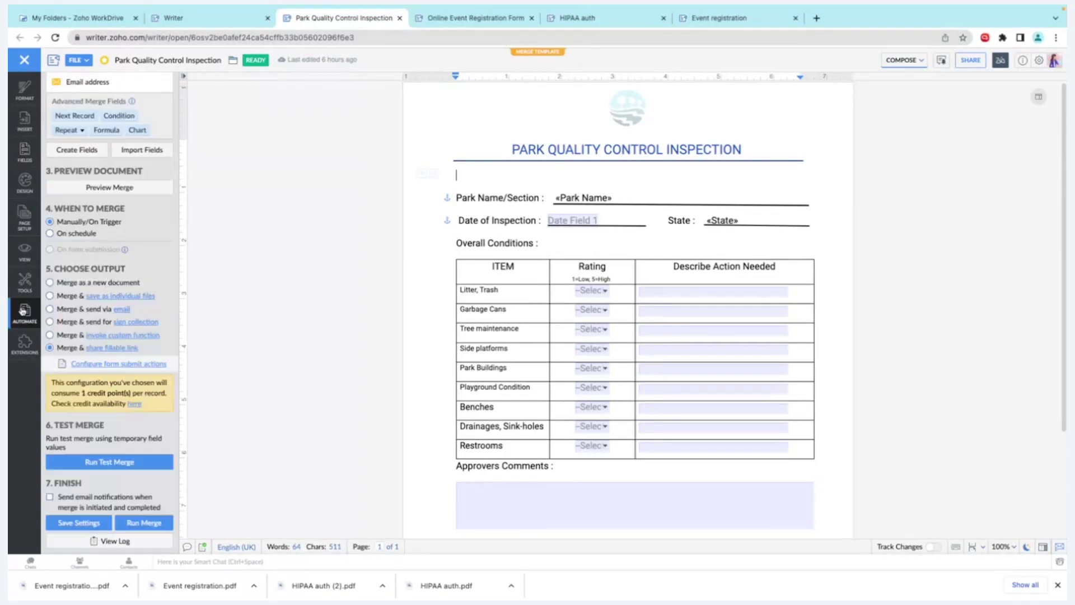
scroll(117, 111, "up", 1)
scroll(118, 111, "up", 3)
left_click(99, 120)
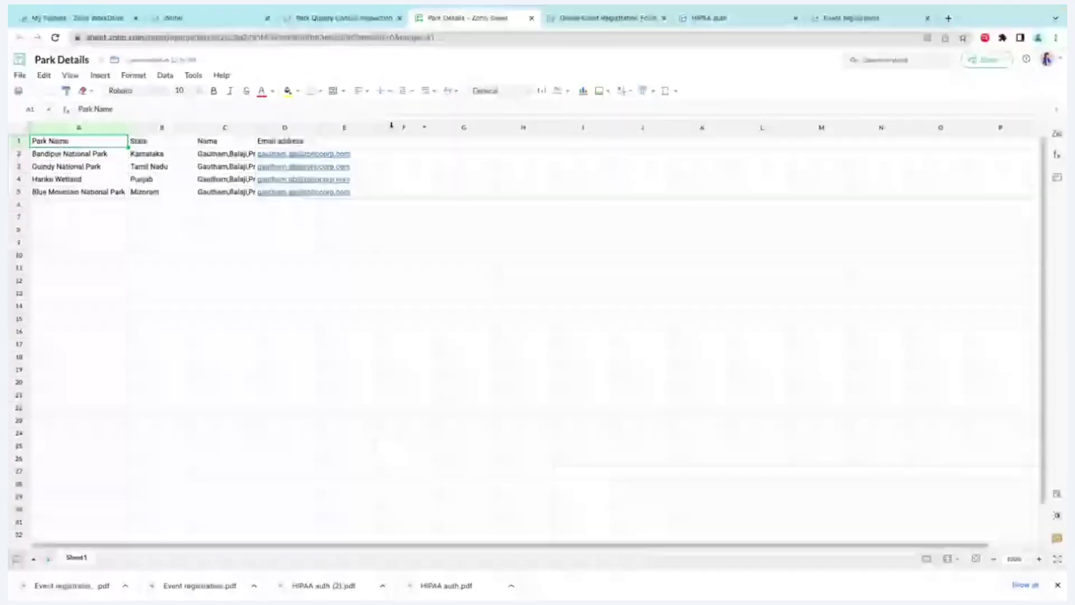
- Close the Park Details sheet and return to the form's Configure Template merge panel
left_click(379, 17)
left_click(531, 17)
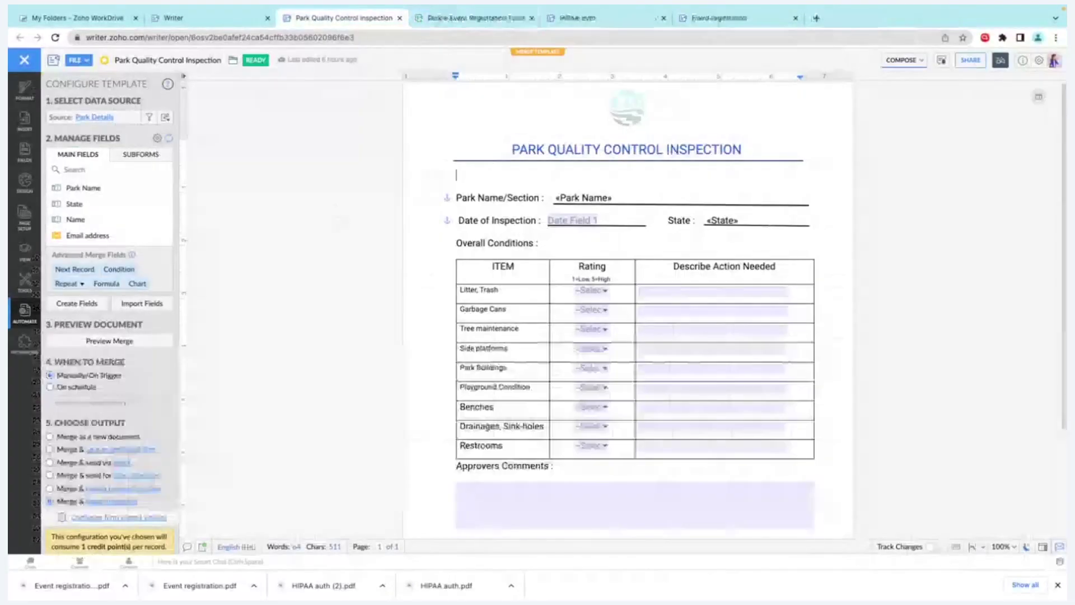
scroll(126, 353, "down", 3)
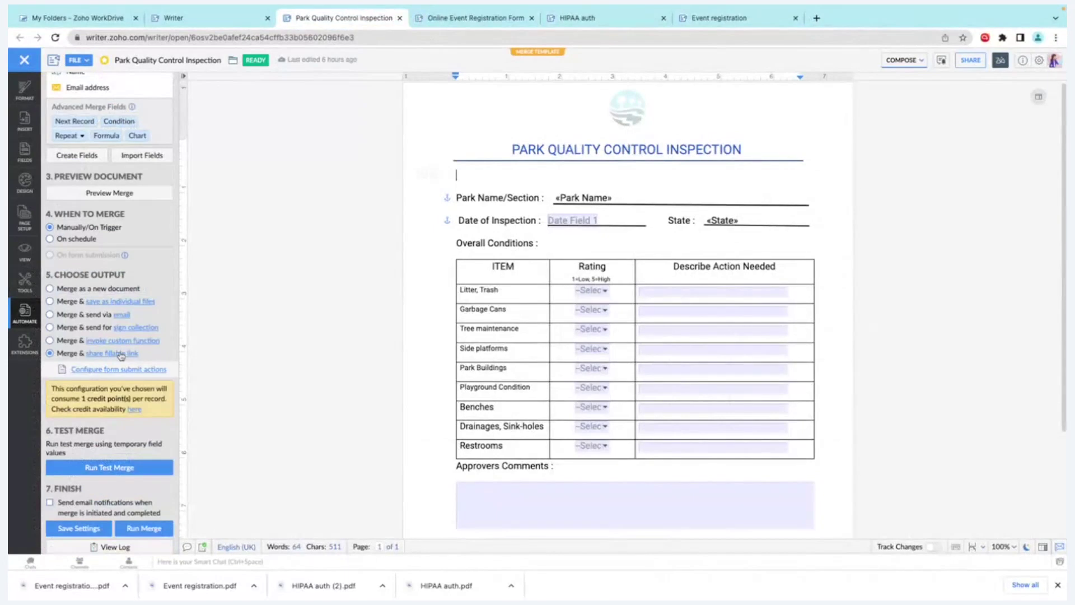
- Set output to a fillable link emailed to each record's Email field, then save
left_click(114, 354)
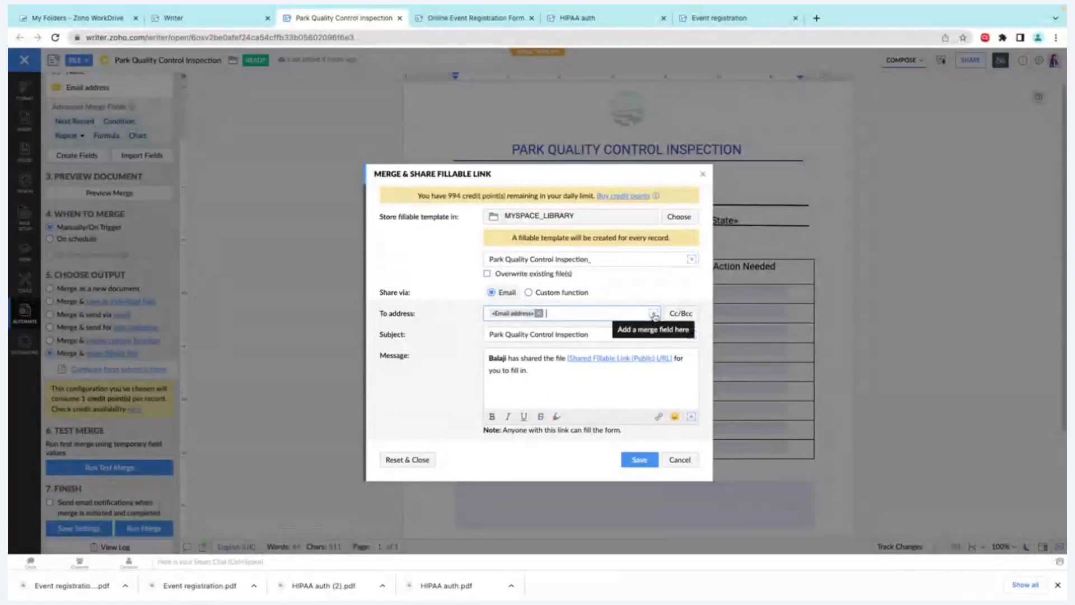
left_click(654, 314)
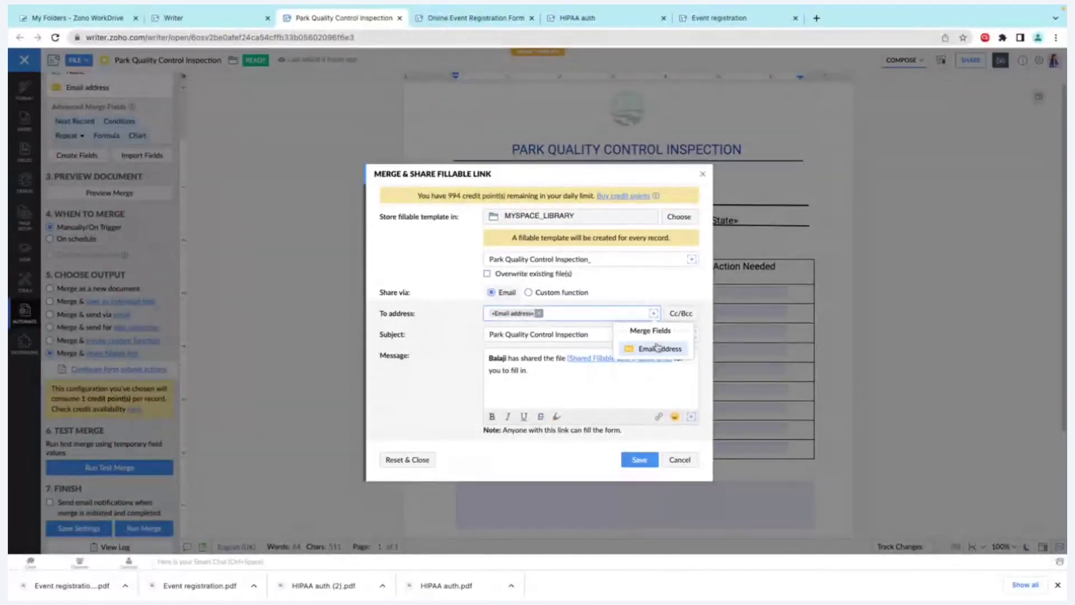
left_click(598, 286)
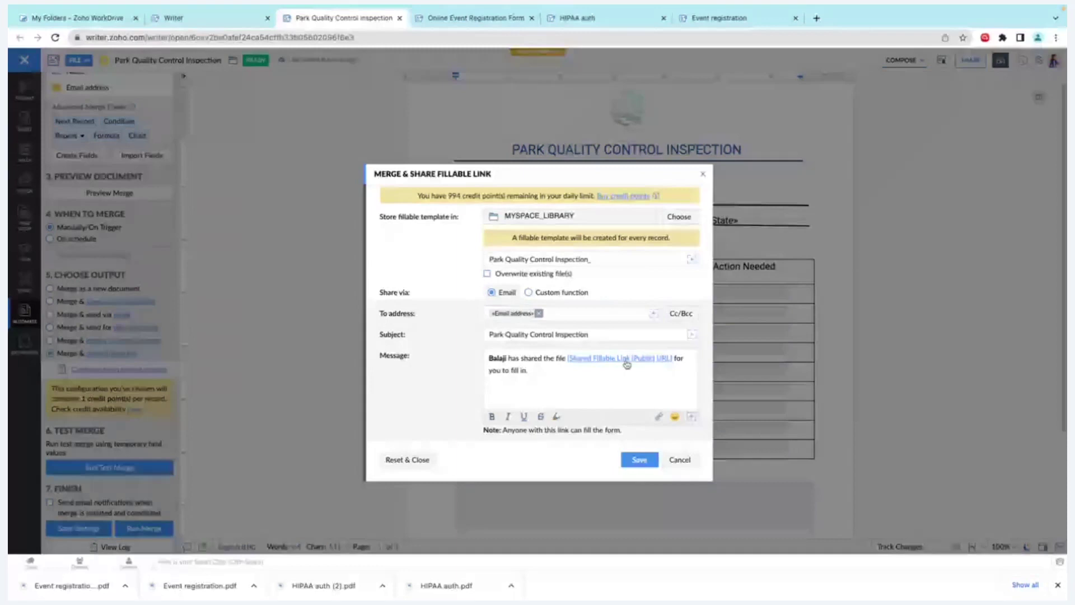
left_click(639, 459)
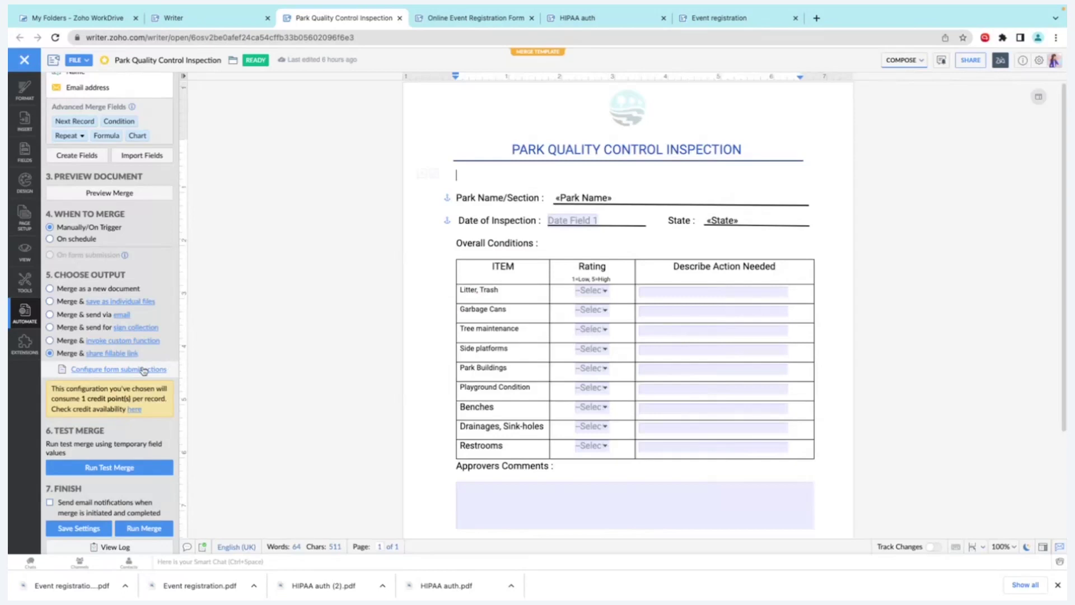
- Show form submit actions with save-a-copy, custom message and send-for-approval enabled
left_click(144, 370)
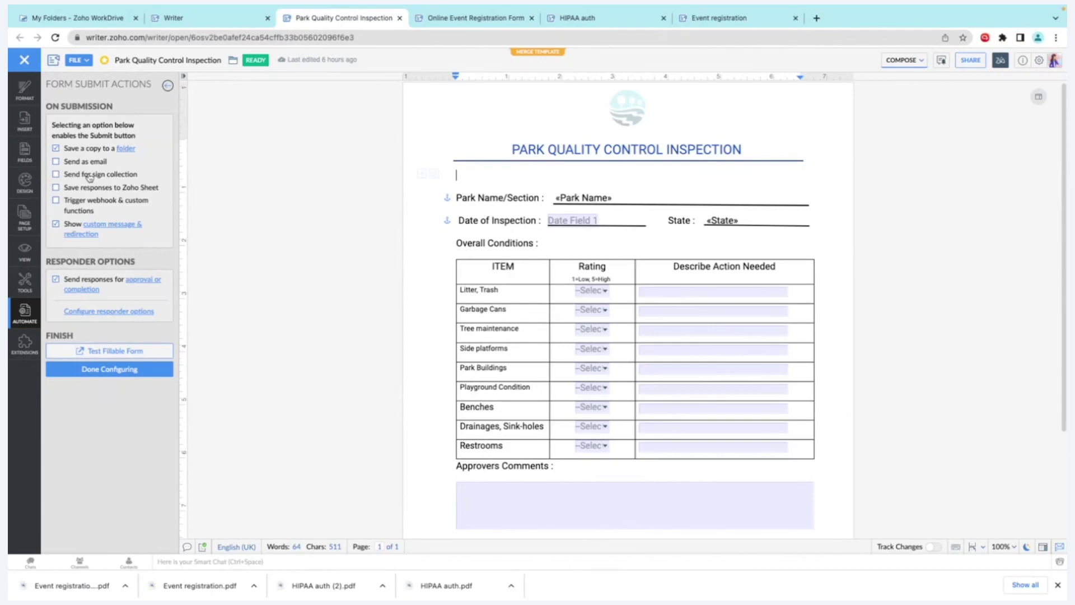
- Add the approver's email as second responder after the form opener and save
left_click(158, 287)
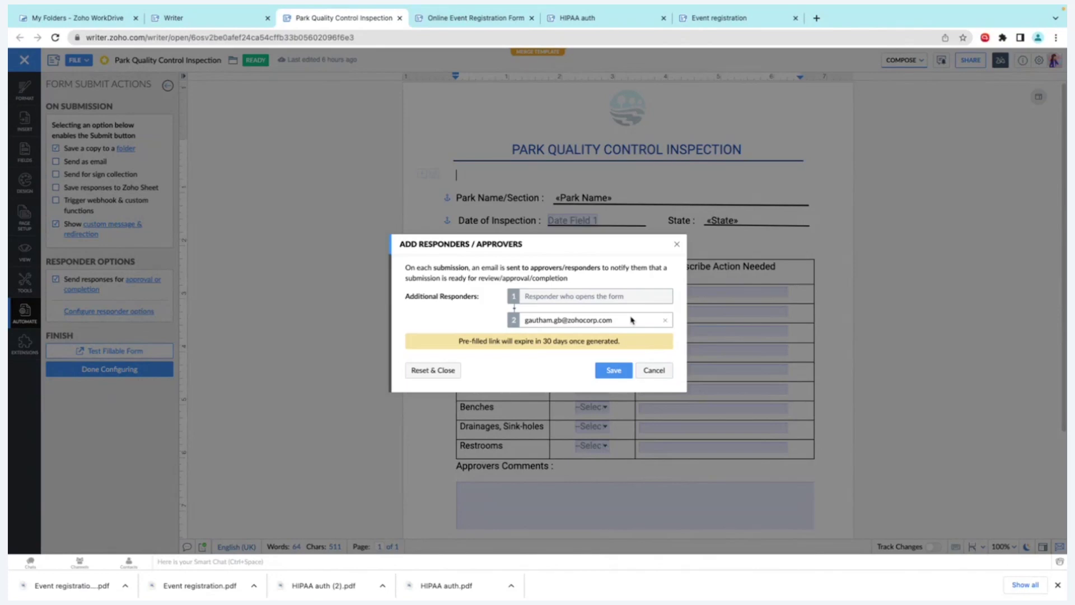
left_click(614, 370)
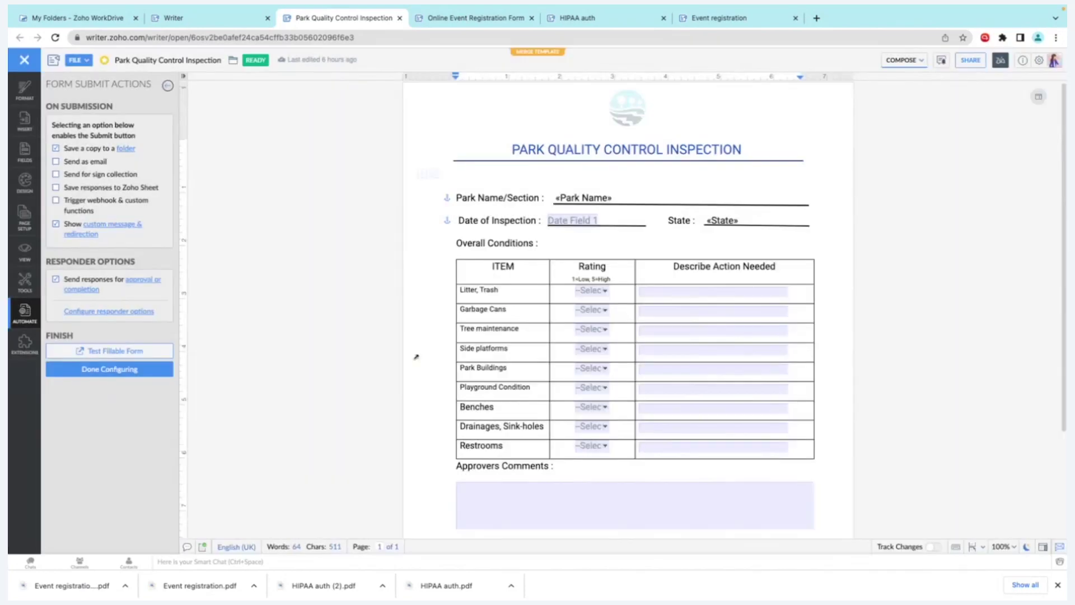
- Finish configuring, run the merge, and view its log showing four records initiated
left_click(109, 369)
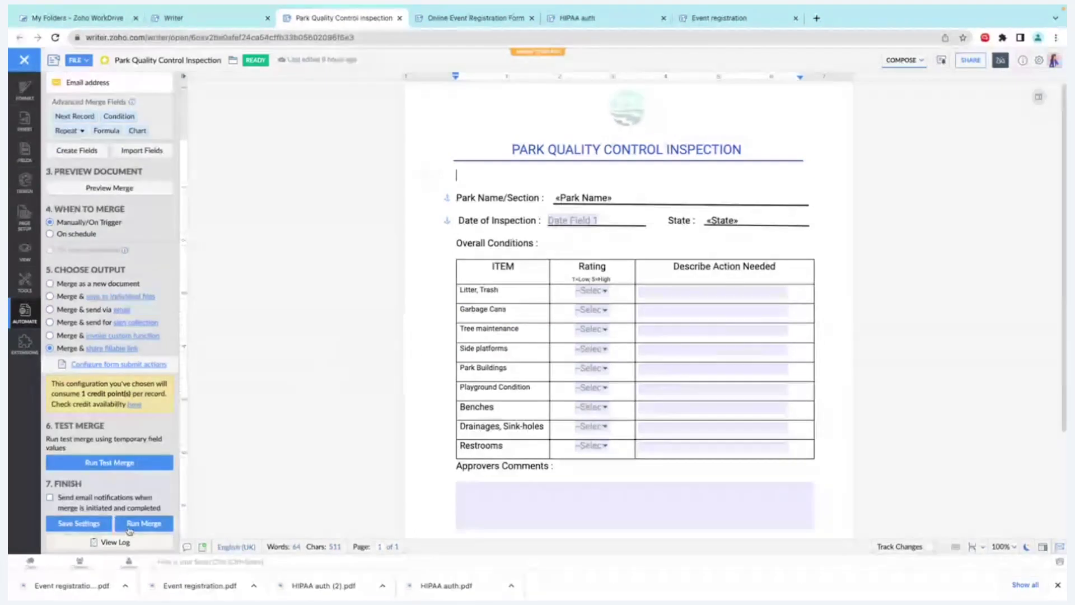
left_click(129, 526)
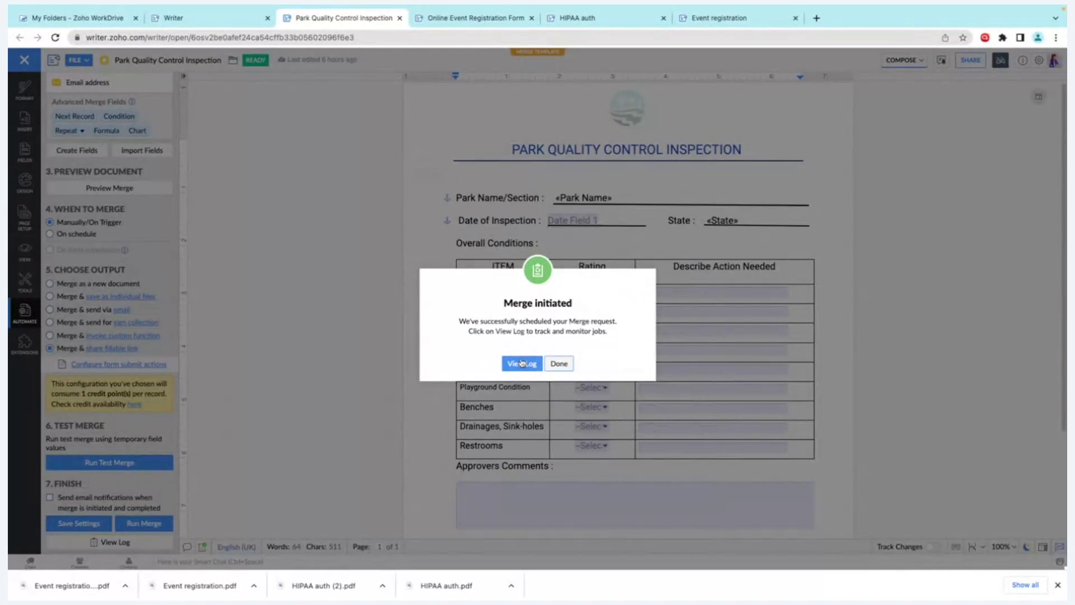
left_click(521, 363)
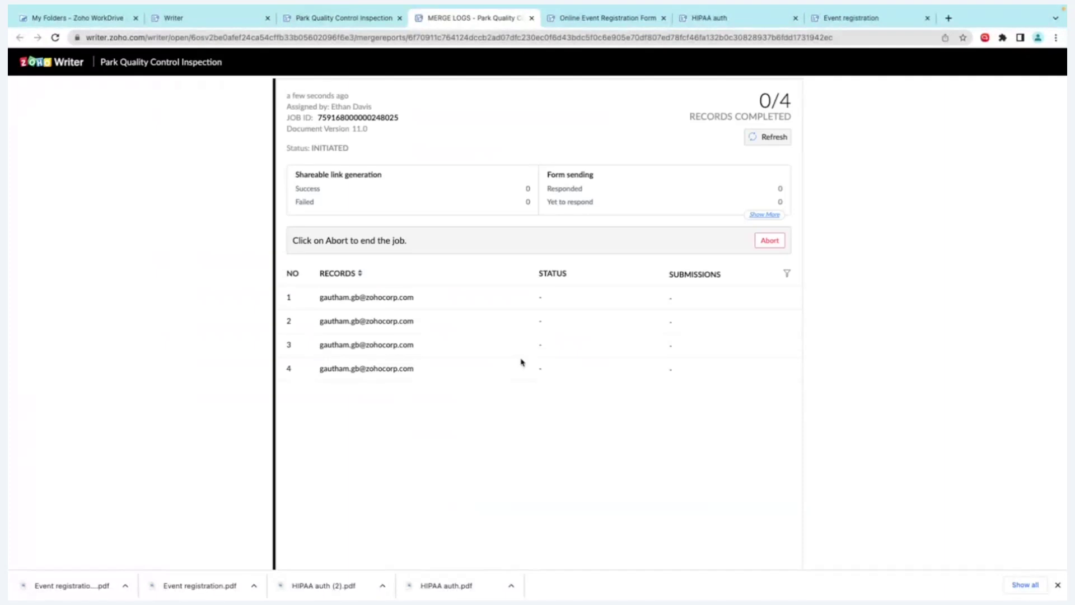
- Refresh the merge log repeatedly until the records show as completed and saved
left_click(757, 137)
left_click_drag(302, 148, 424, 150)
left_click(424, 150)
left_click(747, 139)
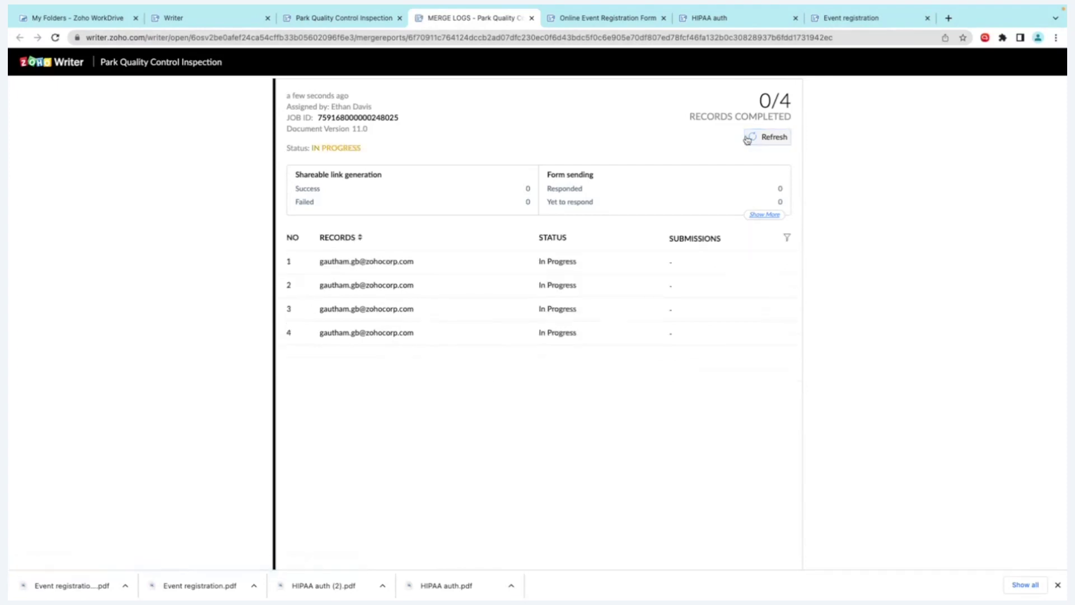
left_click(747, 139)
left_click(756, 138)
left_click(759, 137)
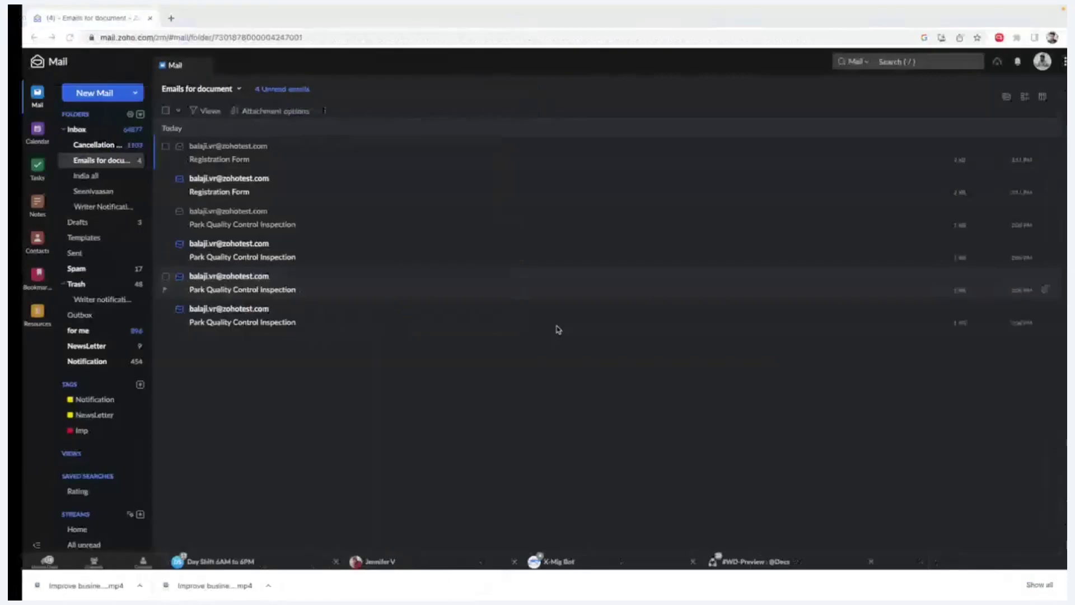
- Reload the Emails for document folder and open the Blue Mountain National Park form link
left_click(124, 167)
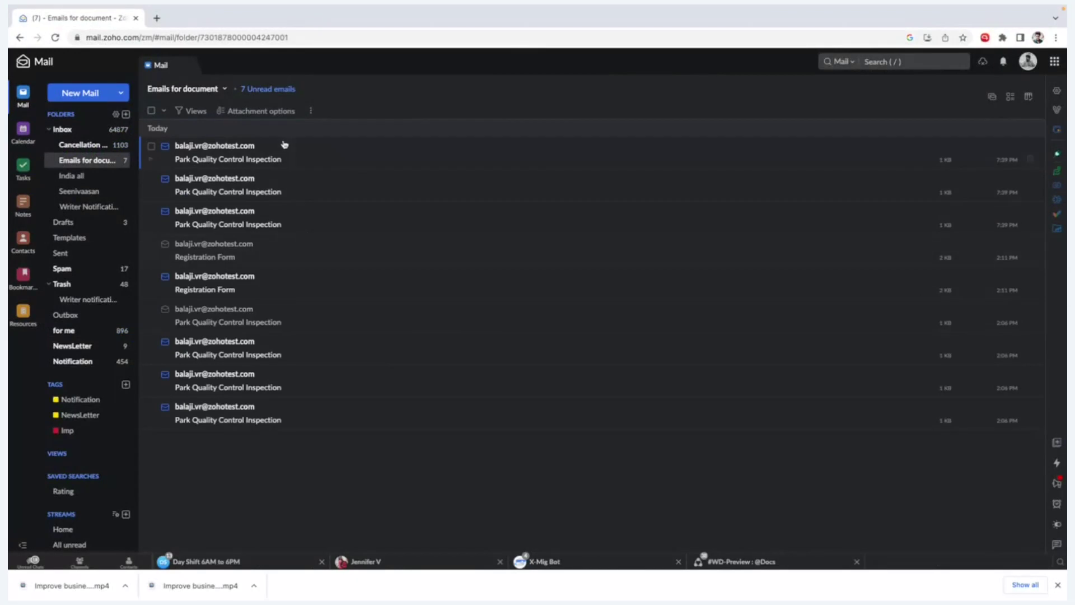
left_click(116, 161)
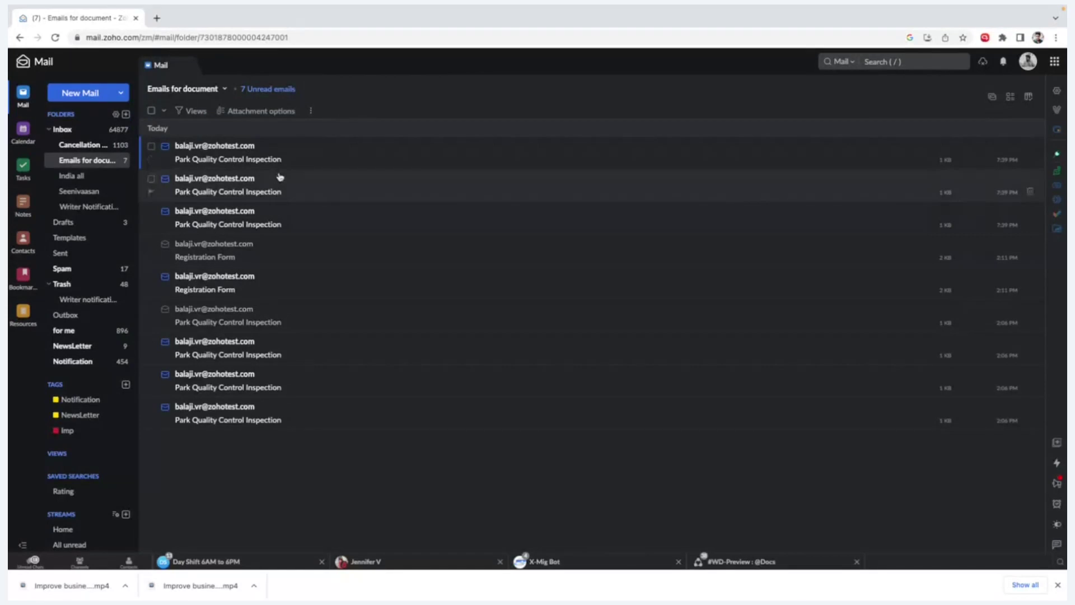
left_click(271, 221)
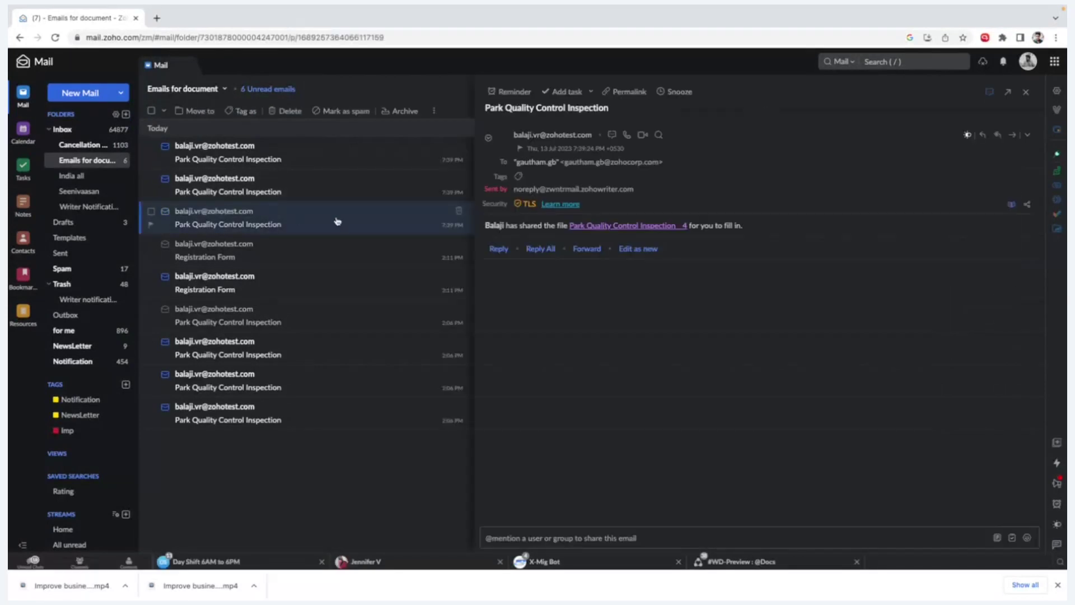
left_click(625, 227)
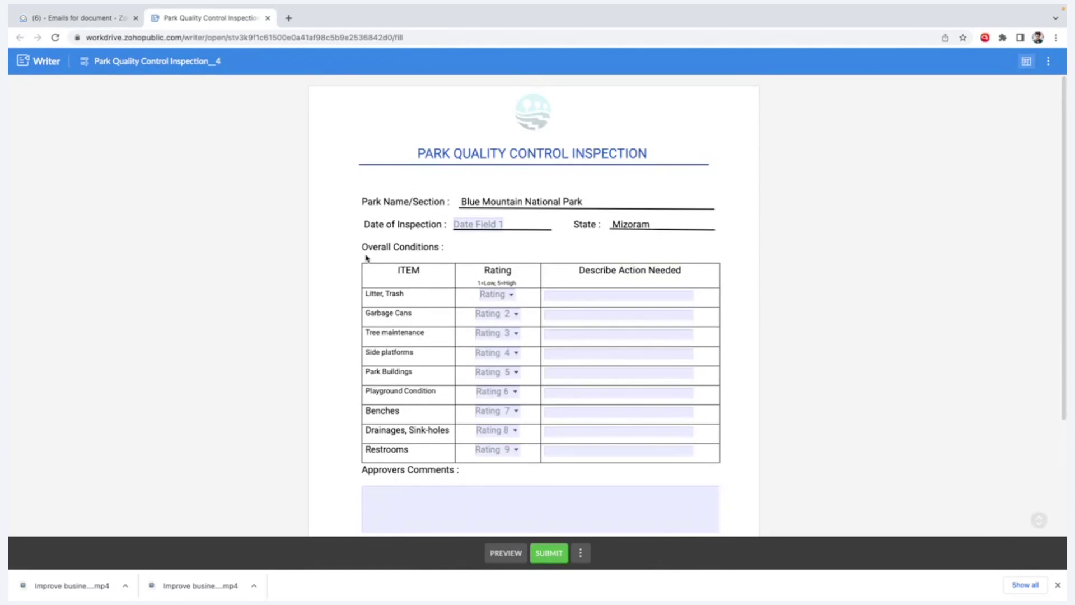
- Enter date 14/07/2023, Litter/Trash rating 1, Garbage Cans rating 2, and action 'Need more trash cans'
left_click(477, 225)
left_click(570, 356)
left_click(495, 295)
left_click(502, 330)
left_click(504, 312)
left_click(509, 363)
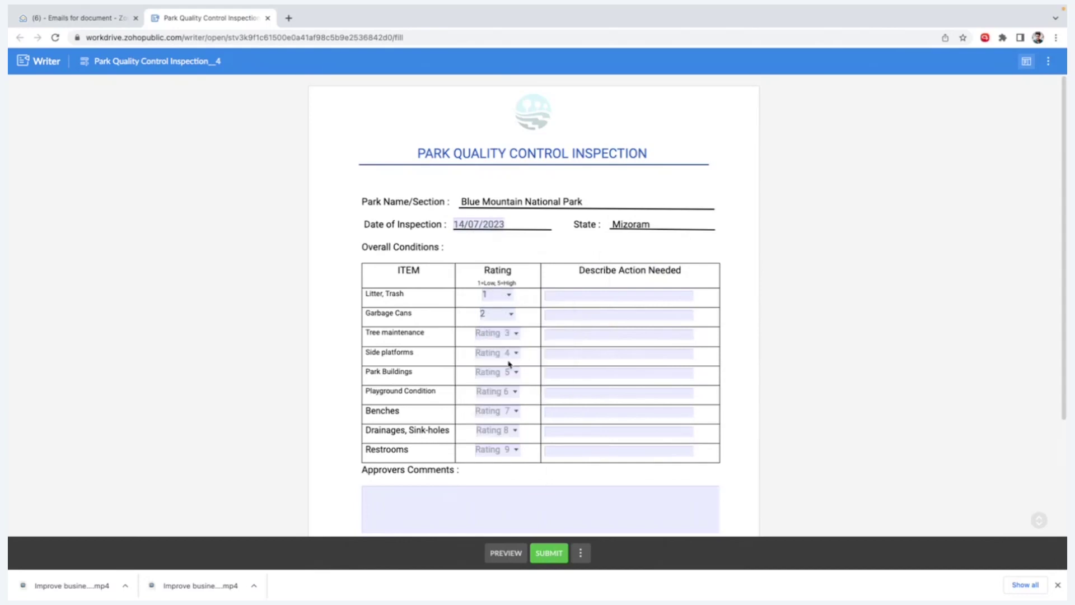
left_click(600, 297)
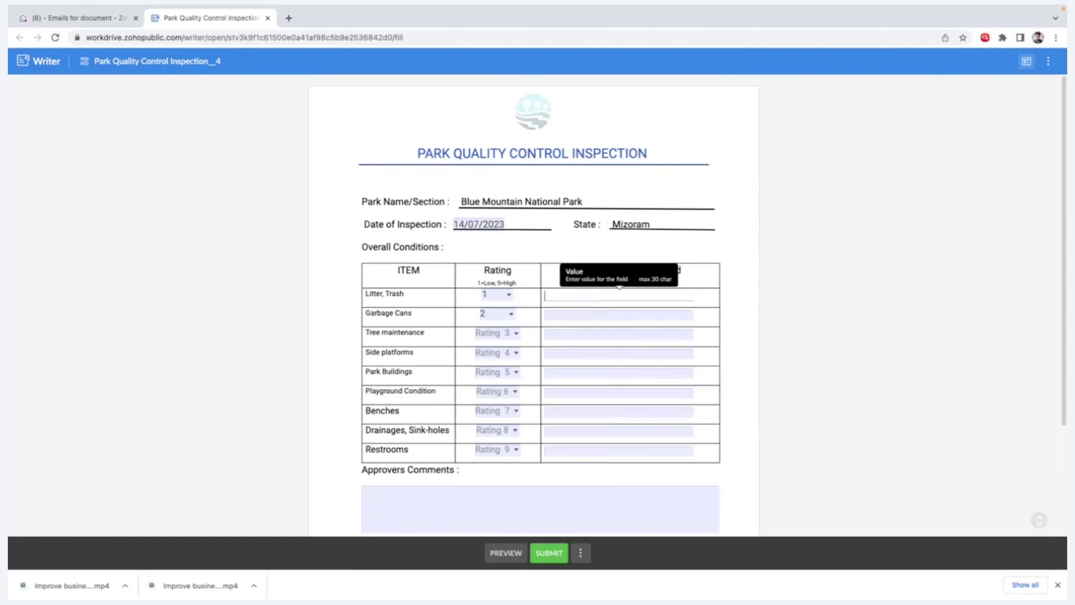
type("Need more trash cans")
- Choose the approver from the dropdown, submit the form, and close the confirmation
scroll(616, 396, "down", 2)
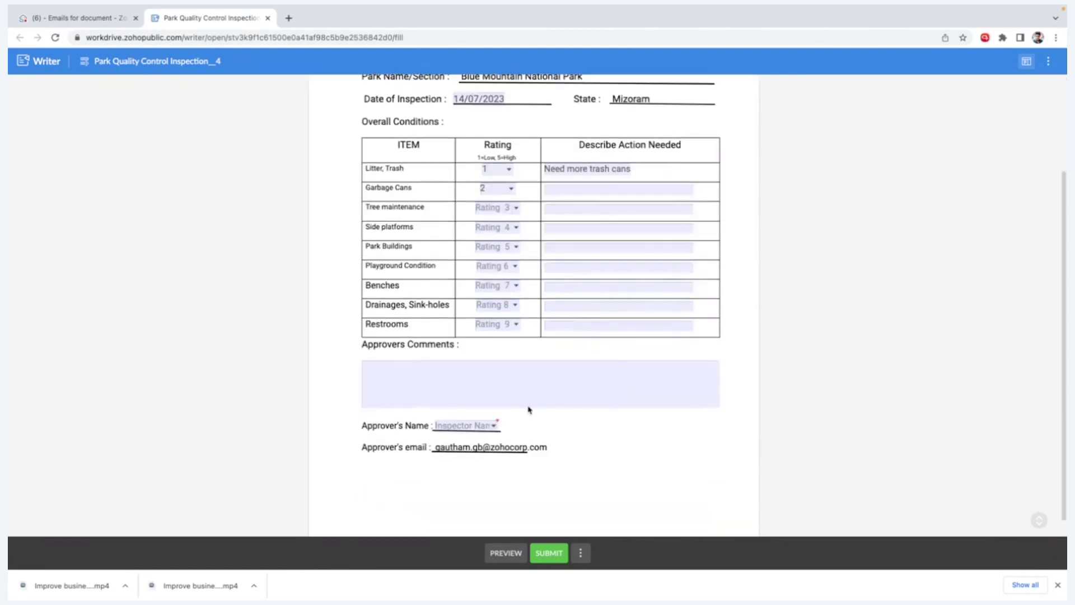
left_click(467, 428)
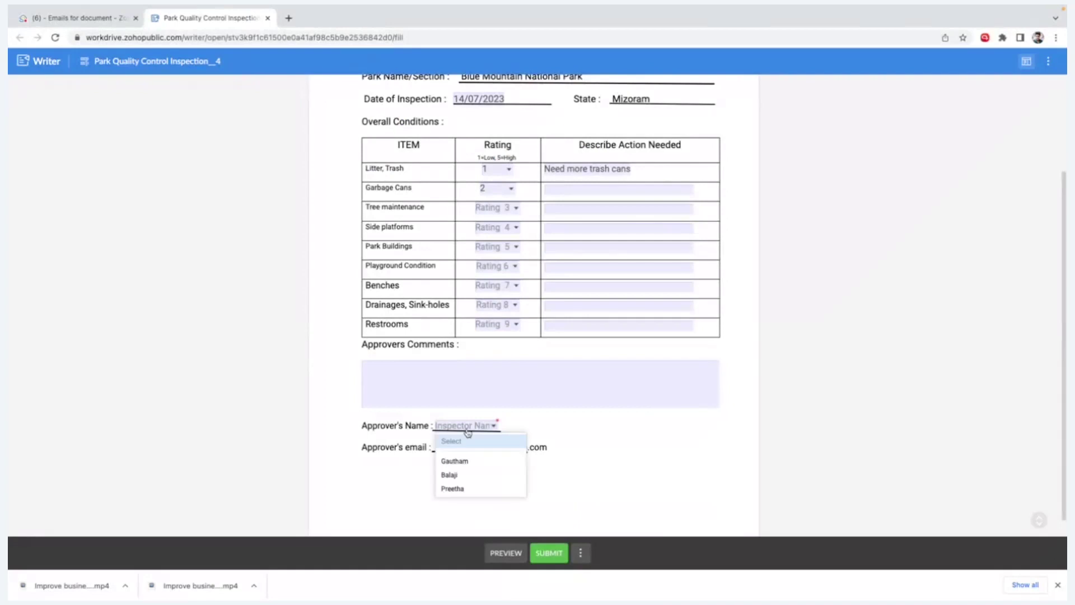
left_click(461, 461)
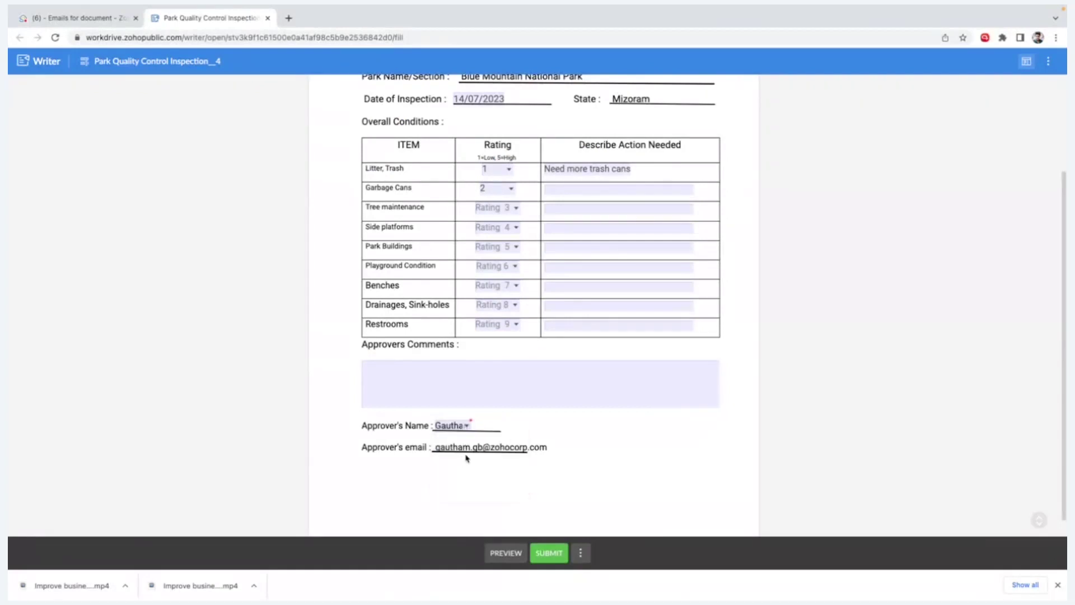
scroll(562, 428, "up", 1)
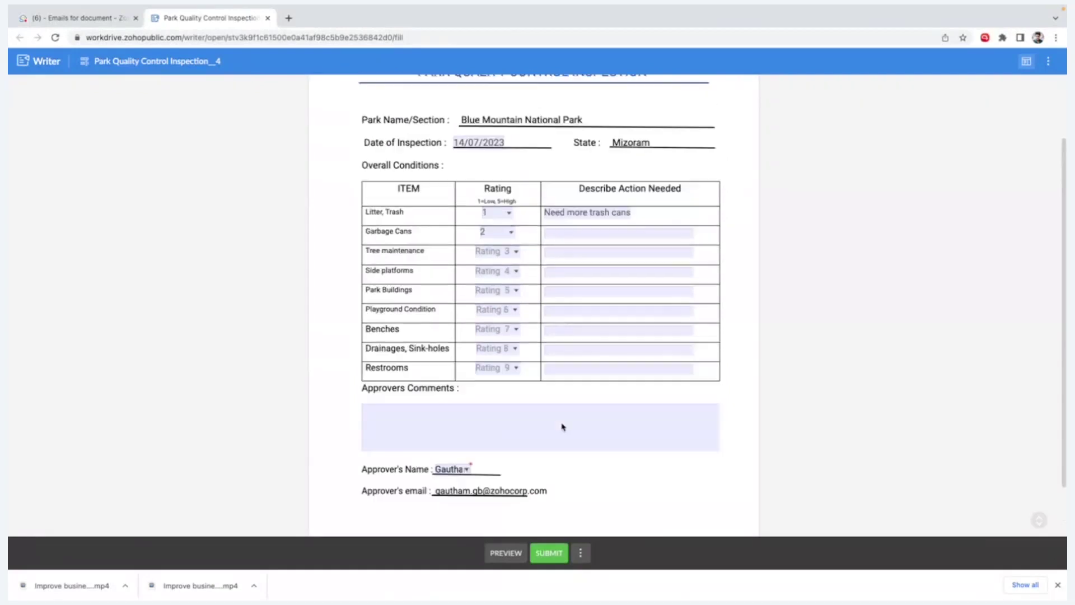
left_click(552, 554)
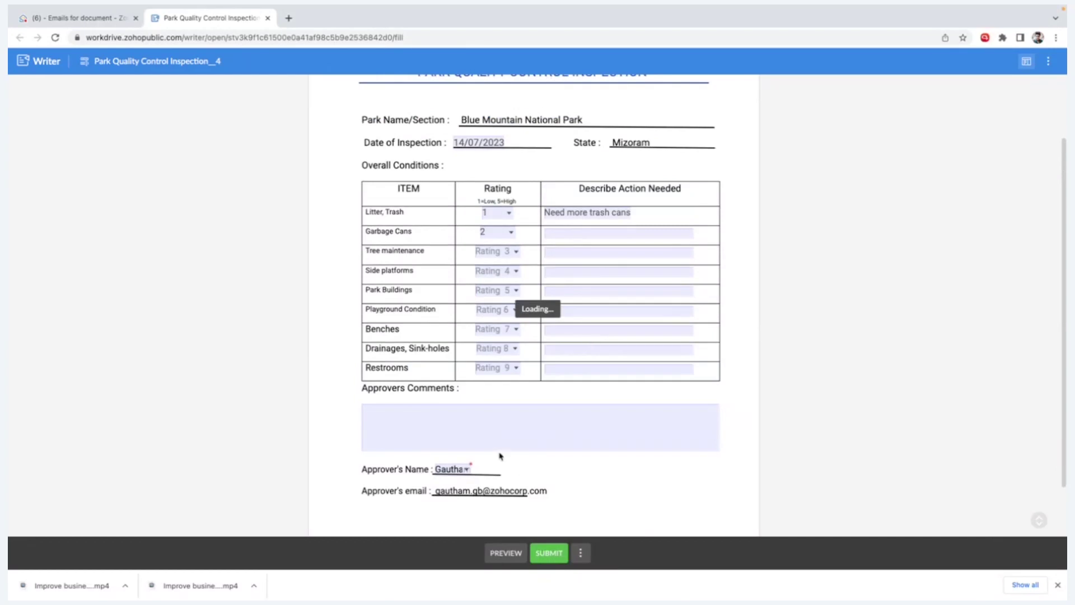
scroll(386, 439, "down", 1)
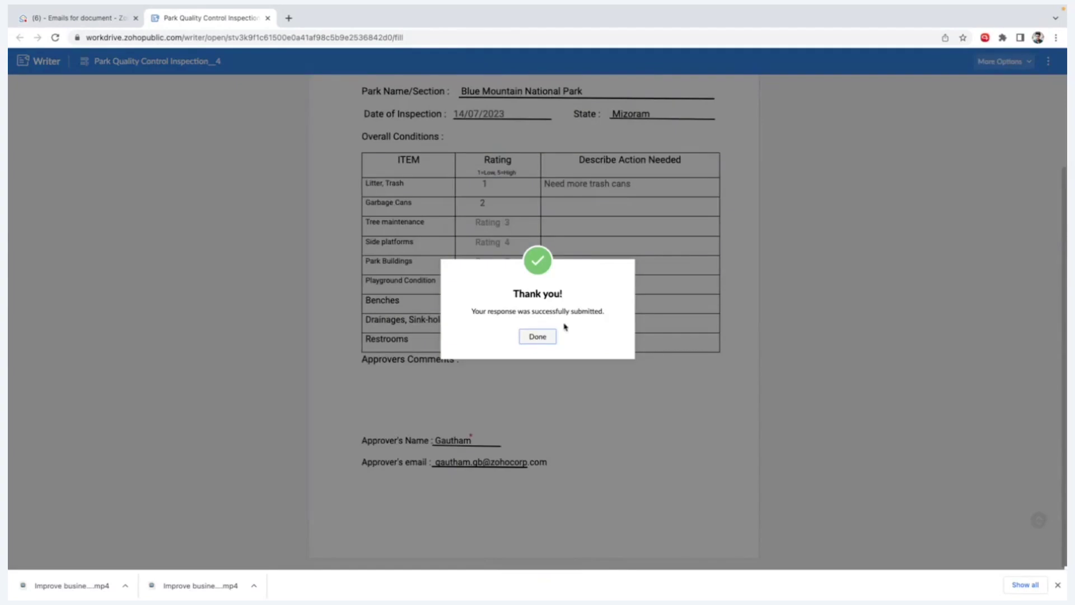
left_click(550, 336)
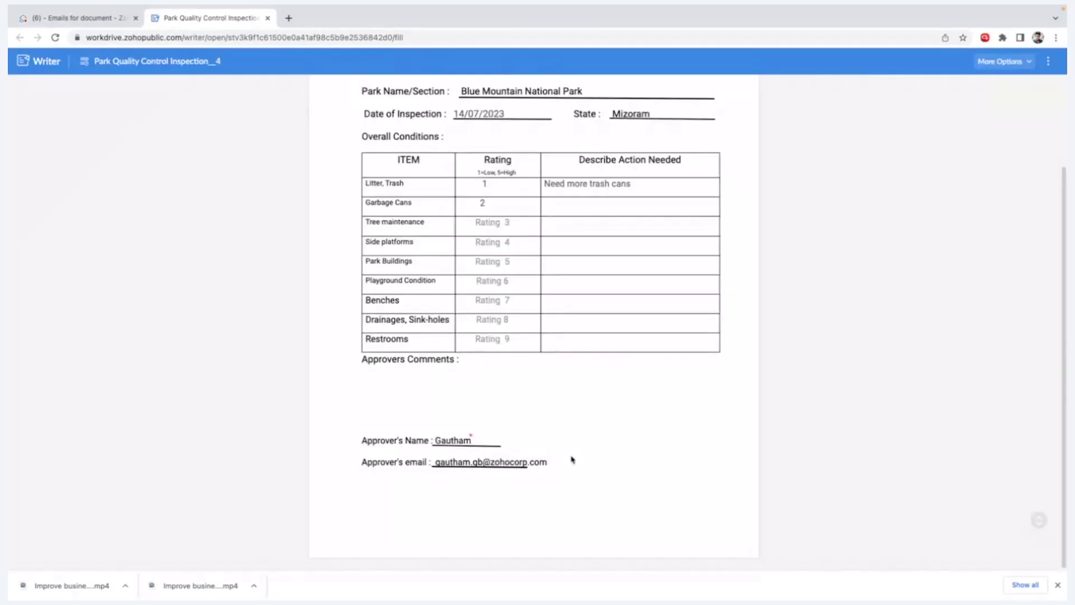
scroll(535, 501, "up", 2)
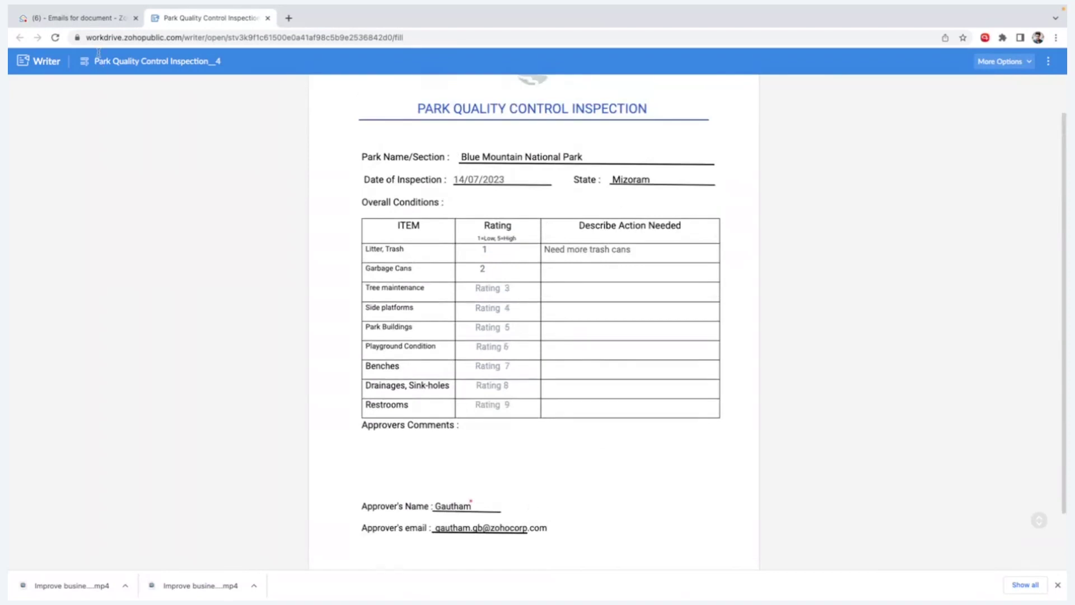
left_click(81, 18)
- Open the Inspection__4 notification from Writer Notifications and continue filling its form
left_click(88, 206)
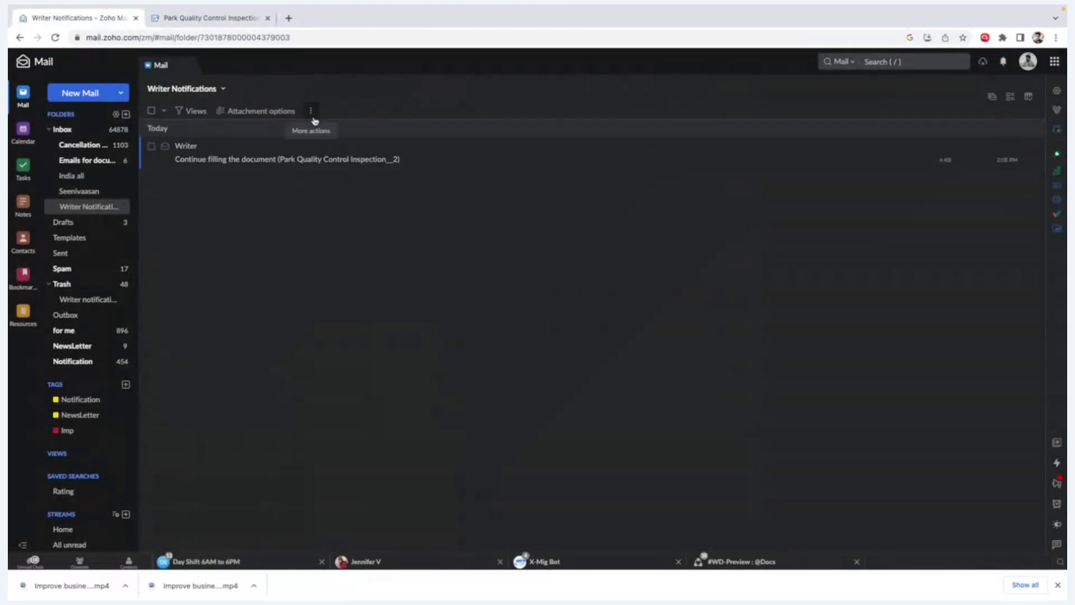
left_click(101, 211)
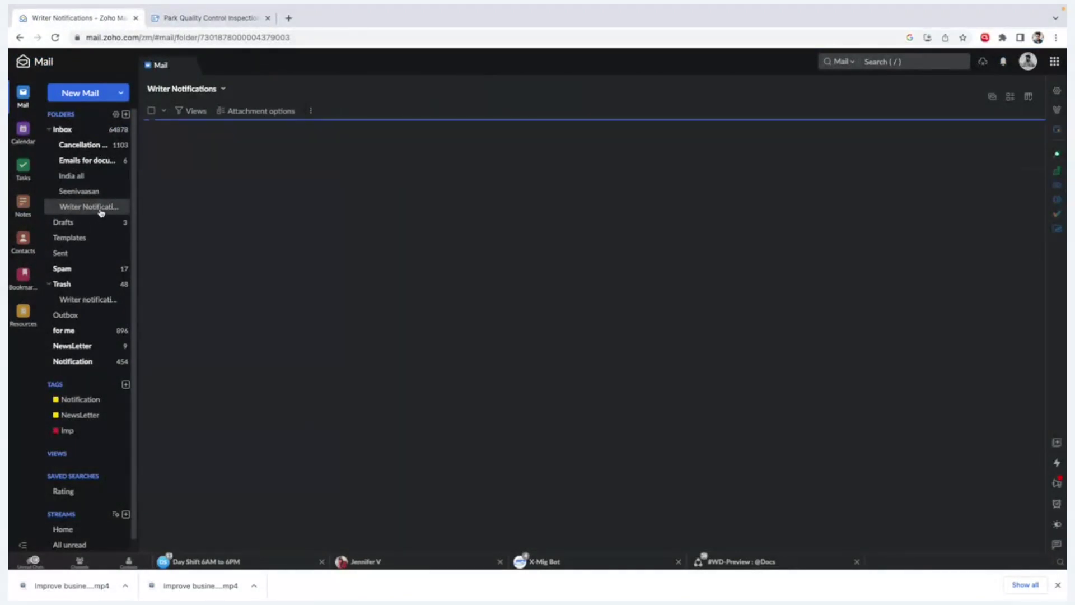
left_click(101, 212)
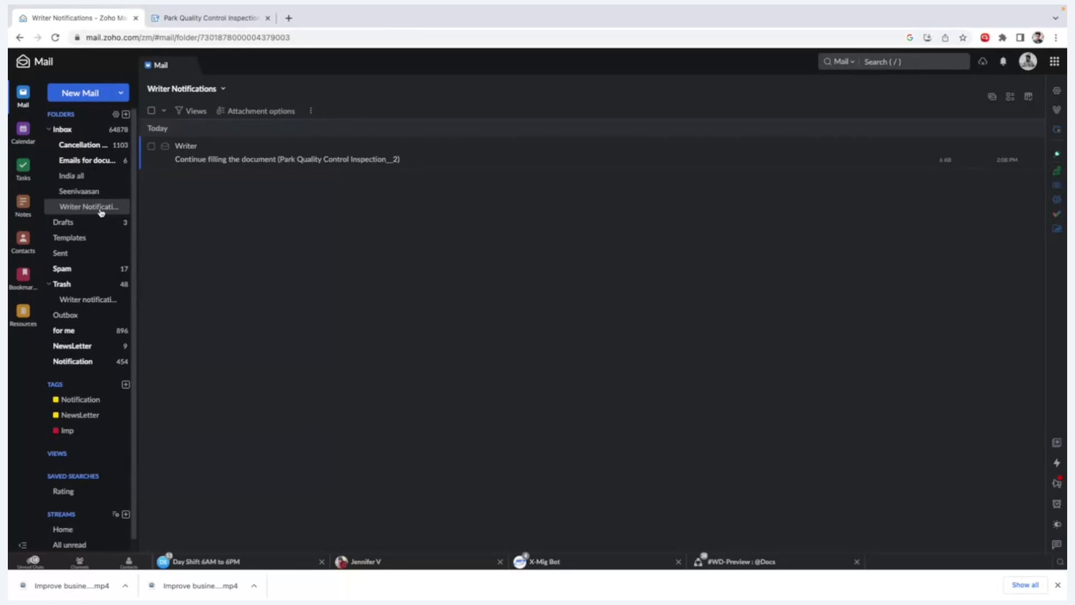
left_click(101, 211)
left_click(101, 212)
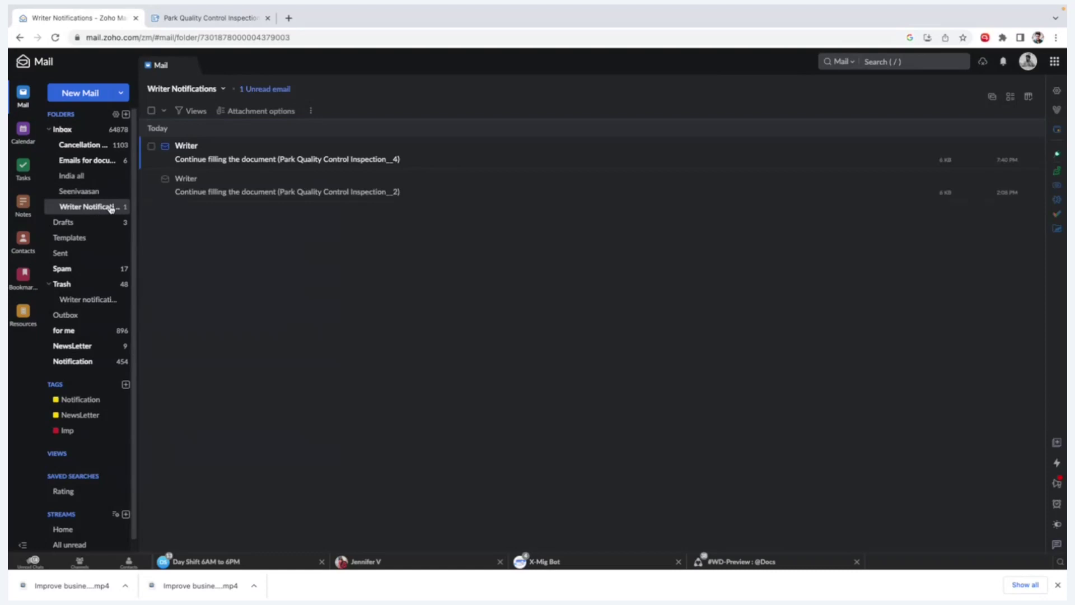
left_click(315, 153)
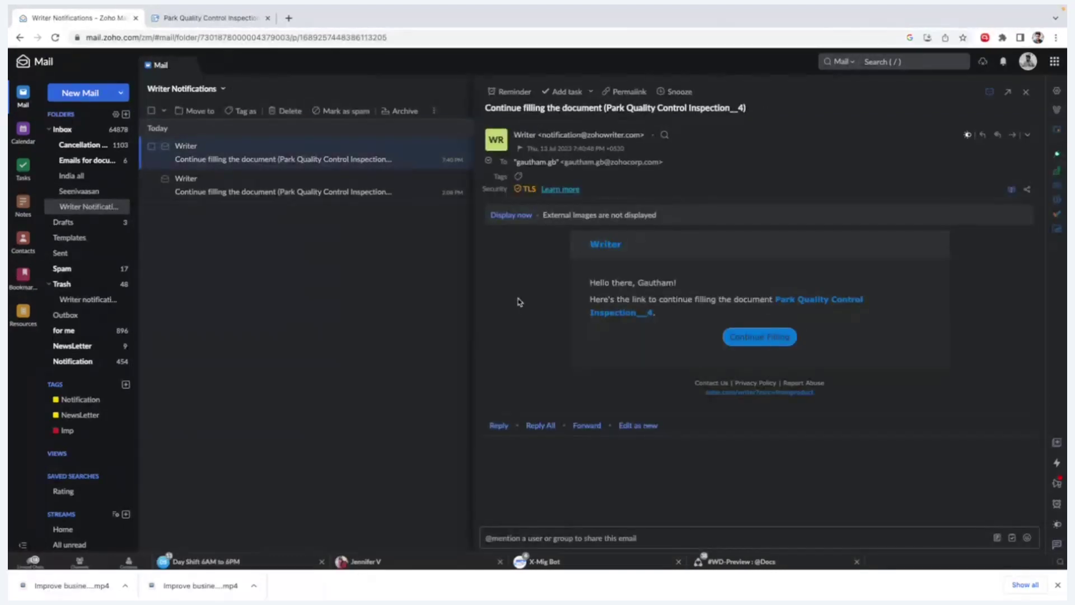
left_click(769, 344)
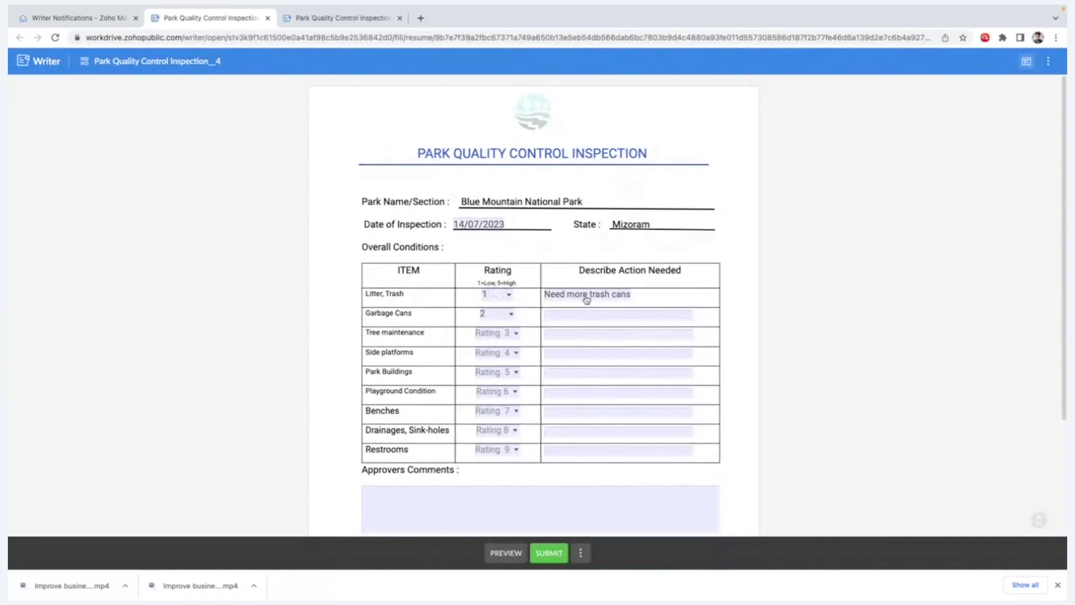
- Enter 'Approved for more trash cans.' as the approver's comment and submit the response
scroll(617, 360, "down", 1)
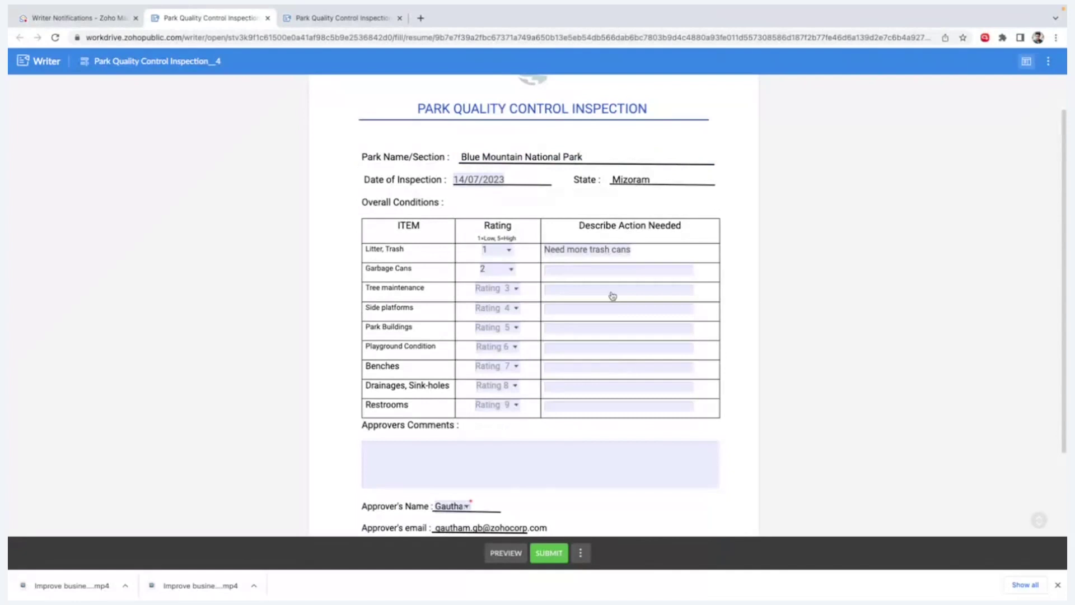
left_click(490, 456)
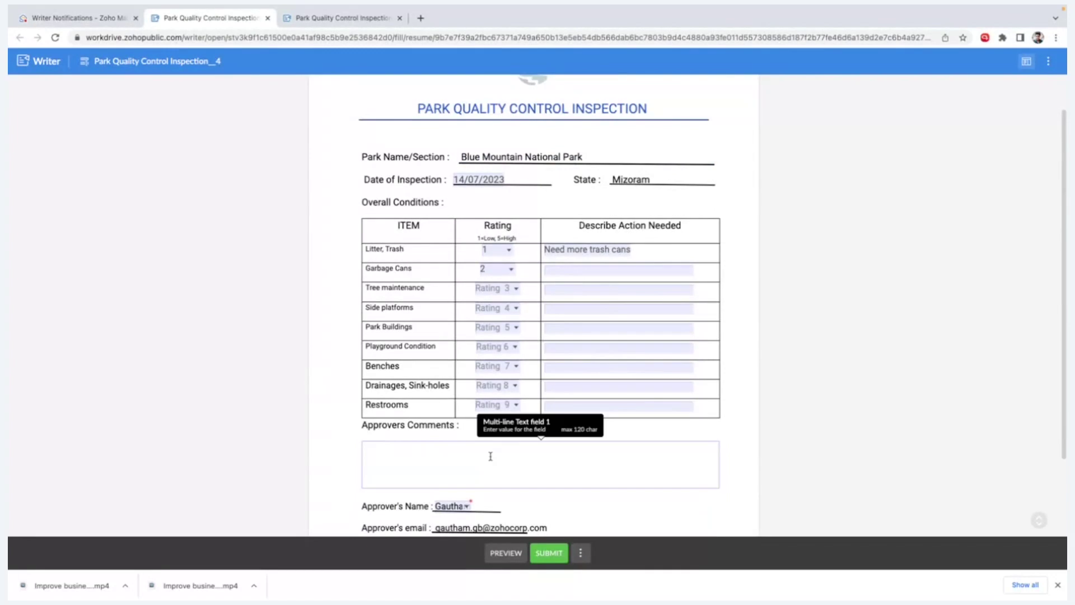
type("Approved for more trash can")
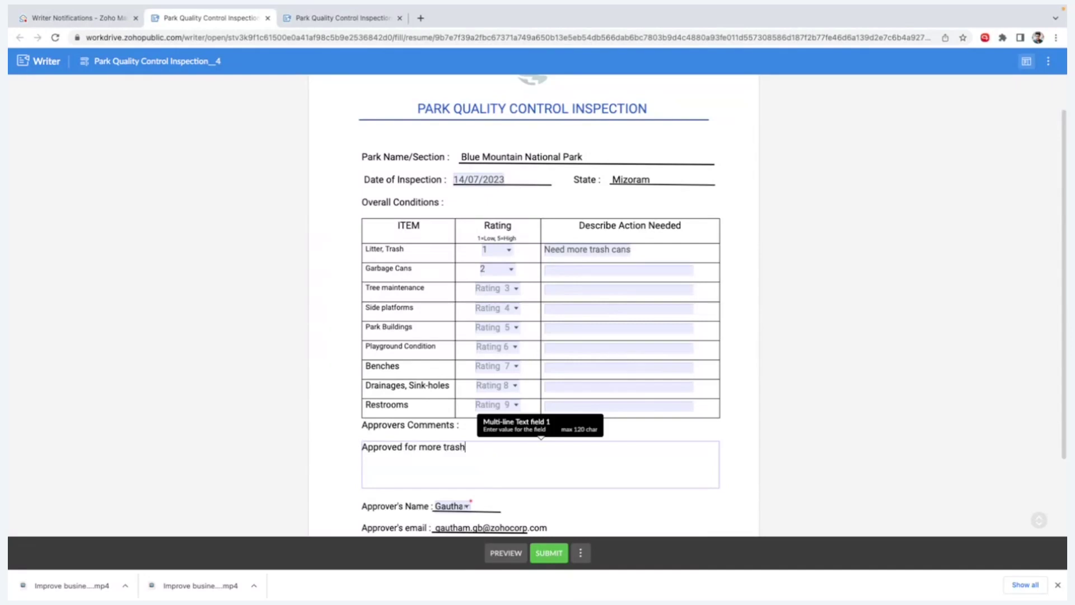
type("s.")
left_click(559, 556)
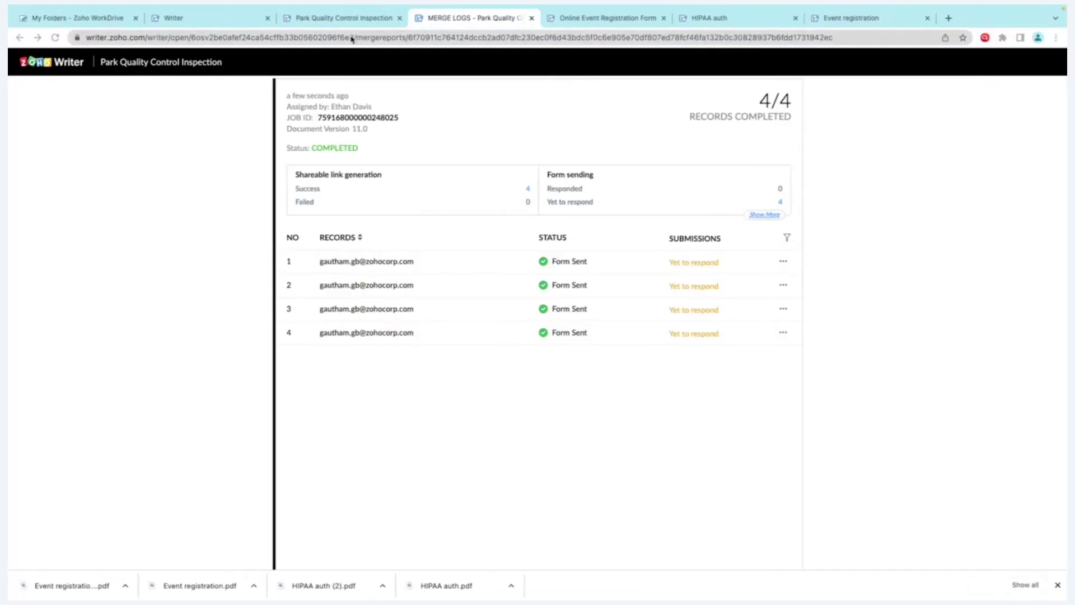
- View the template's Form Submit Actions, then return to the Inspection__4 notification in Zoho Mail
left_click(319, 18)
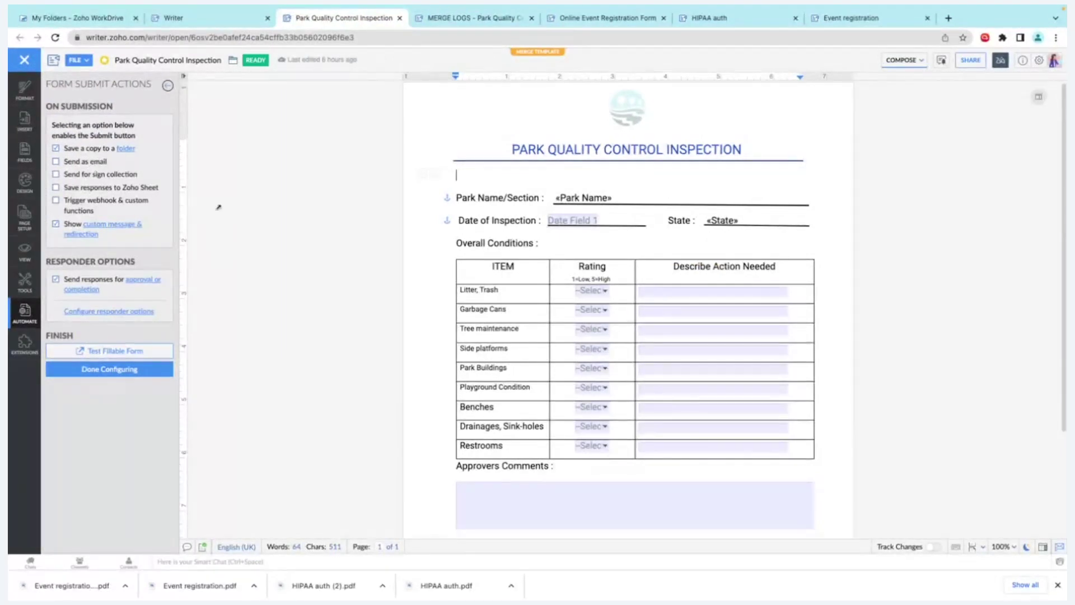
key("alt+Tab")
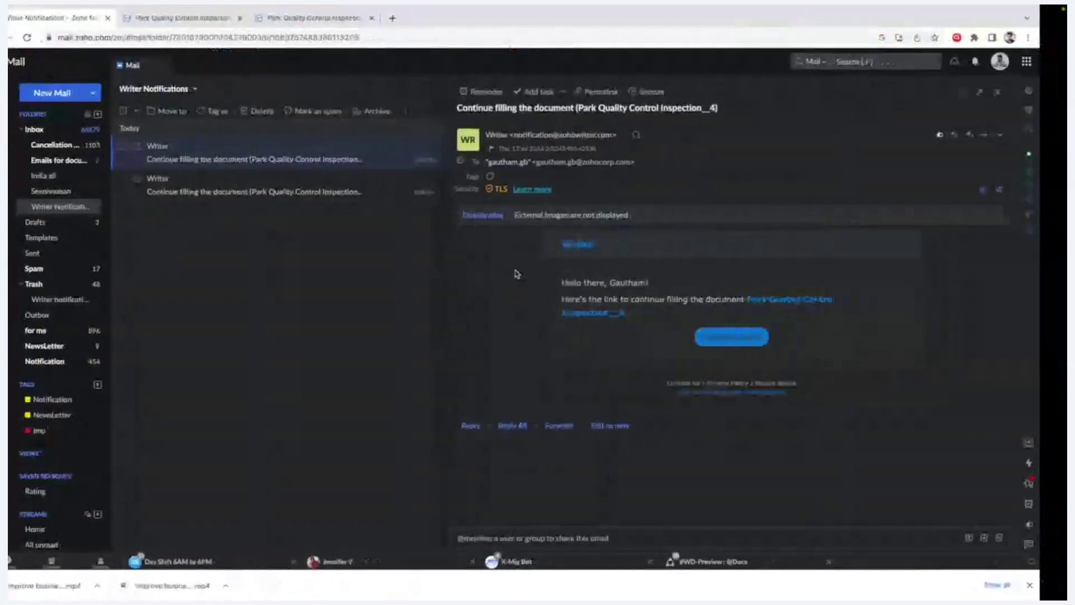